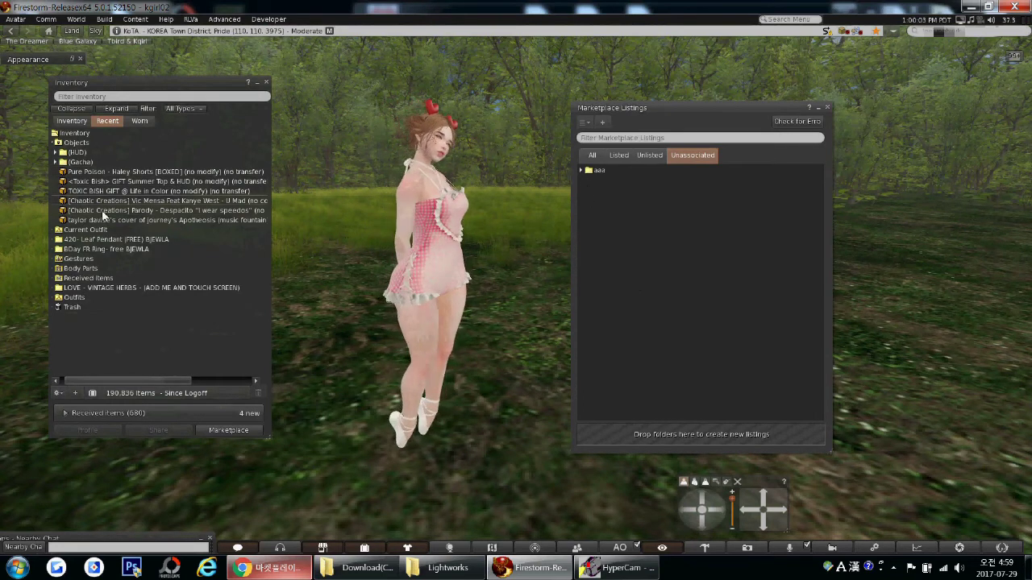
Duplicate the aaa object in the inventory and move the copy into the inner aaa folder of the unassociated marketplace listing
left_click(581, 170)
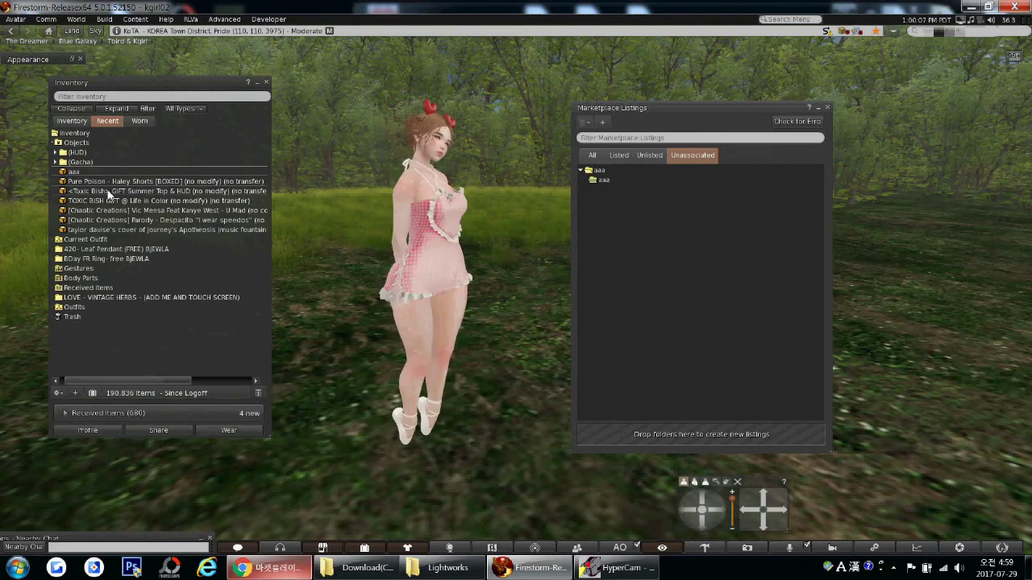
right_click(126, 171)
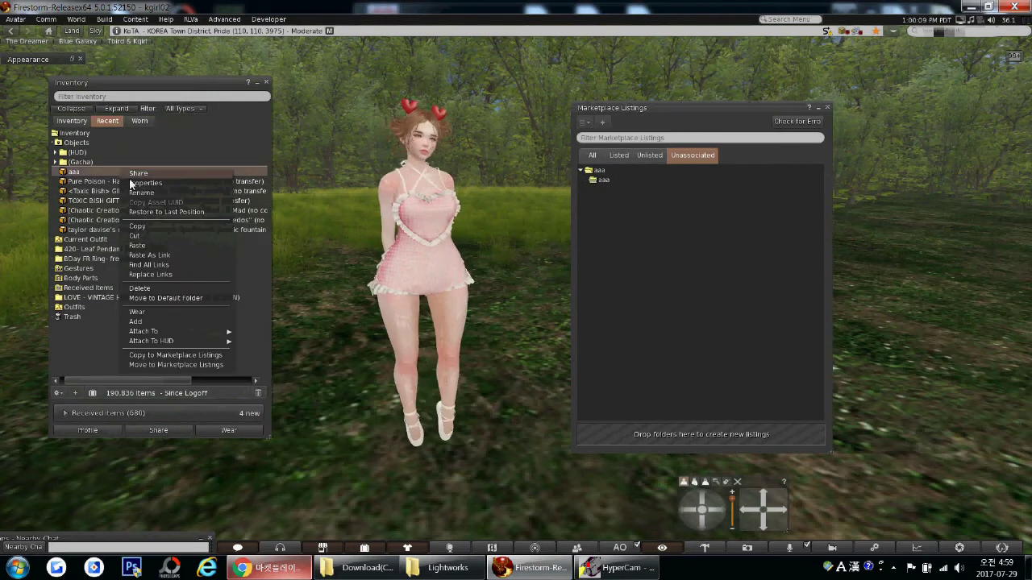
left_click(119, 169)
right_click(120, 169)
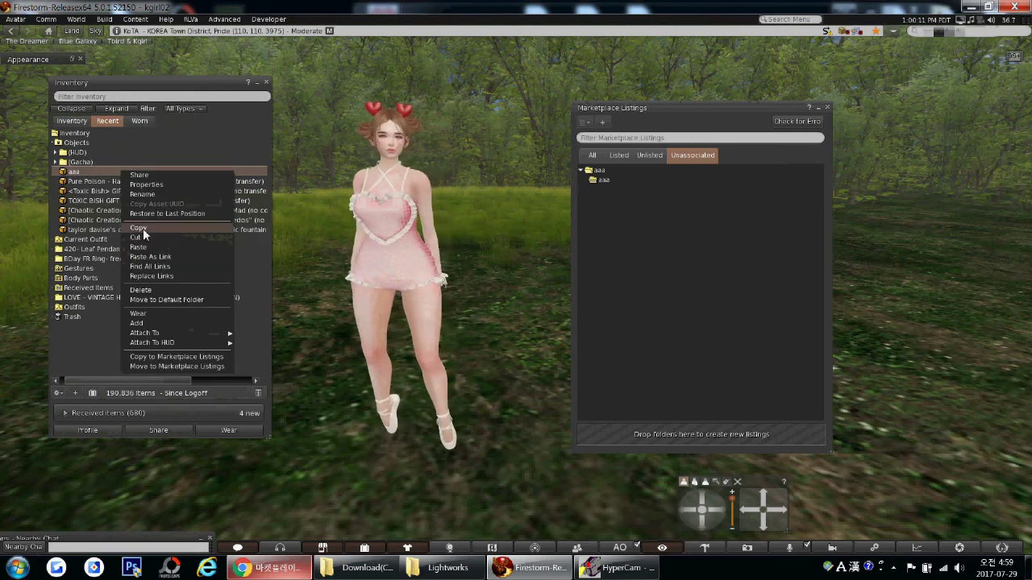
left_click(148, 251)
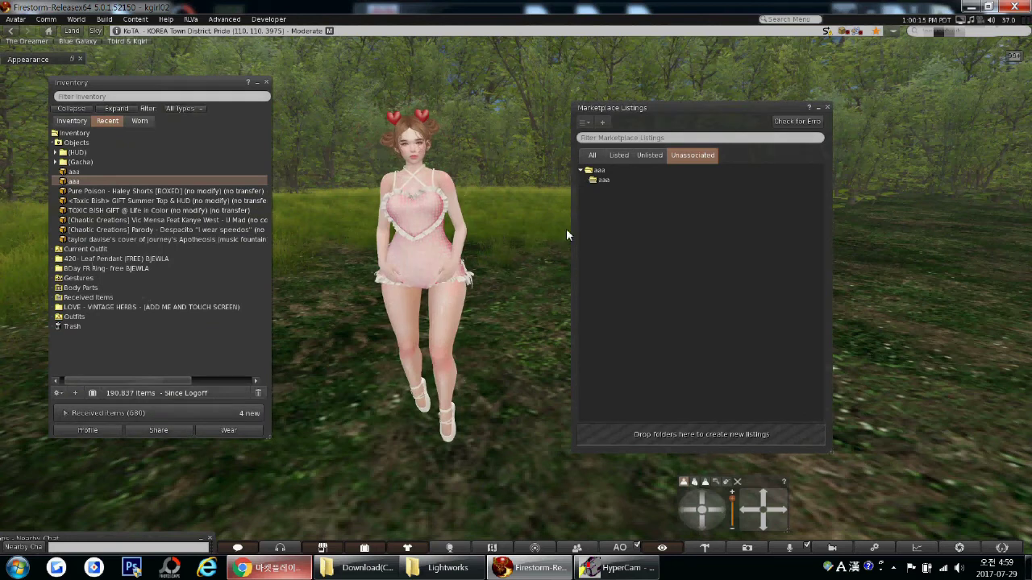
left_click_drag(567, 235, 609, 185)
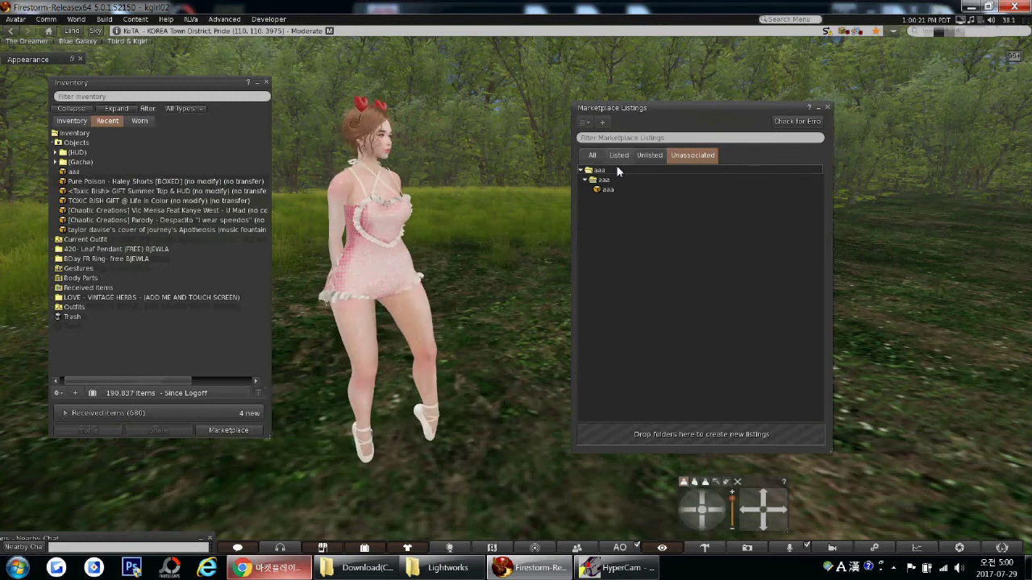
Create a marketplace listing from the top-level aaa folder and show the unlisted listings
right_click(618, 170)
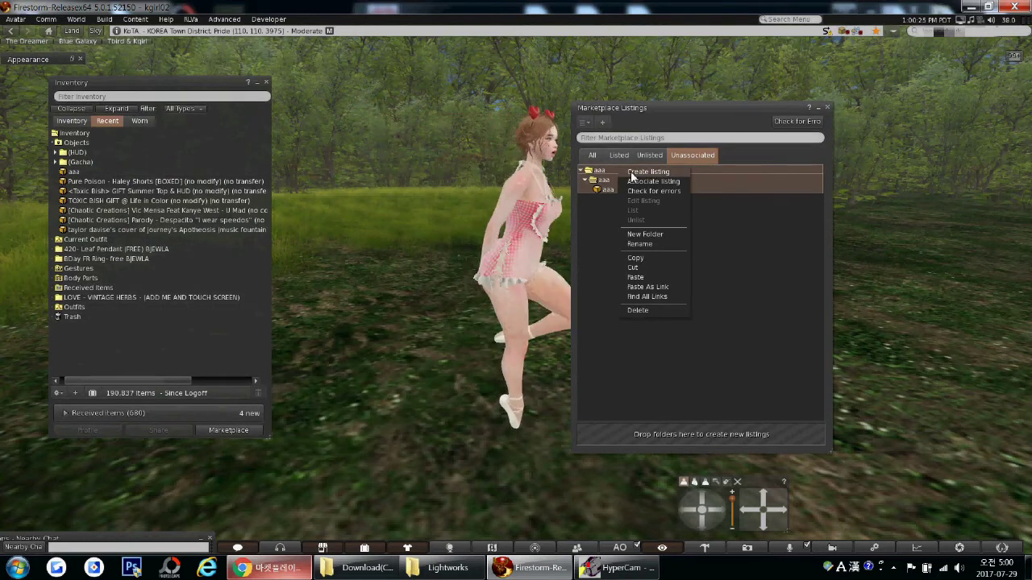
left_click(632, 174)
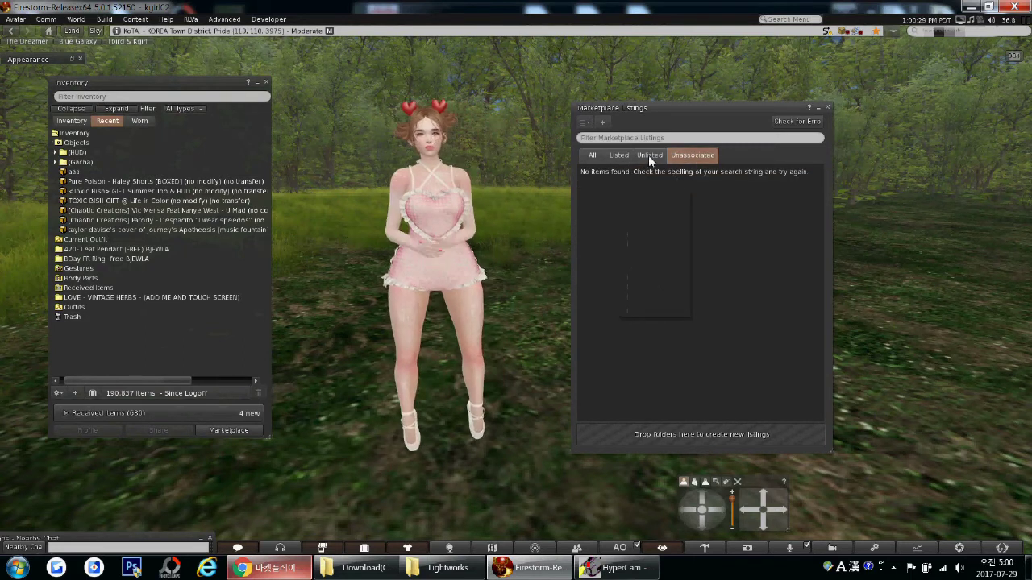
left_click(649, 155)
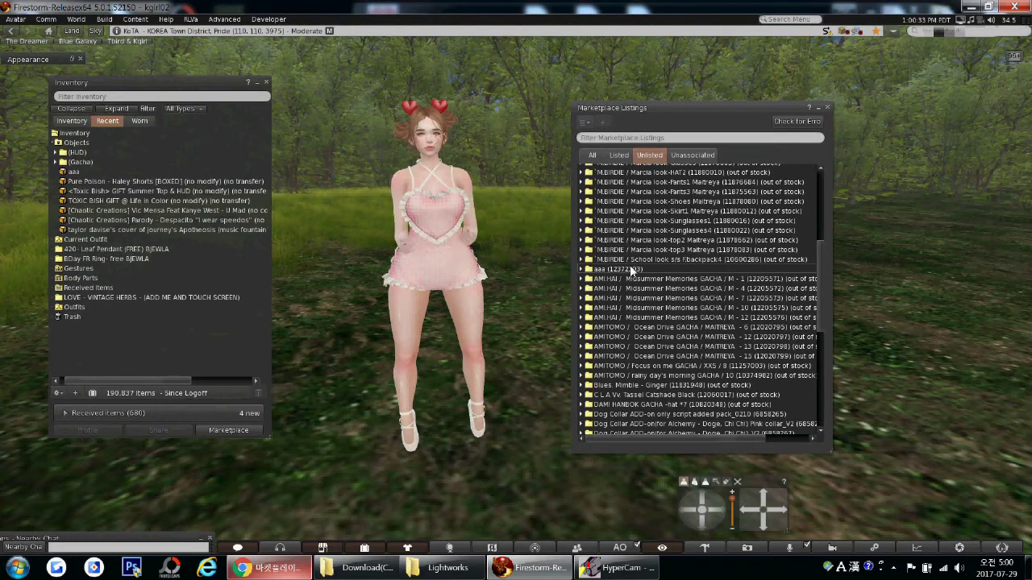
Open the unlisted aaa listing for editing on the marketplace website
left_click(581, 270)
left_click(581, 271)
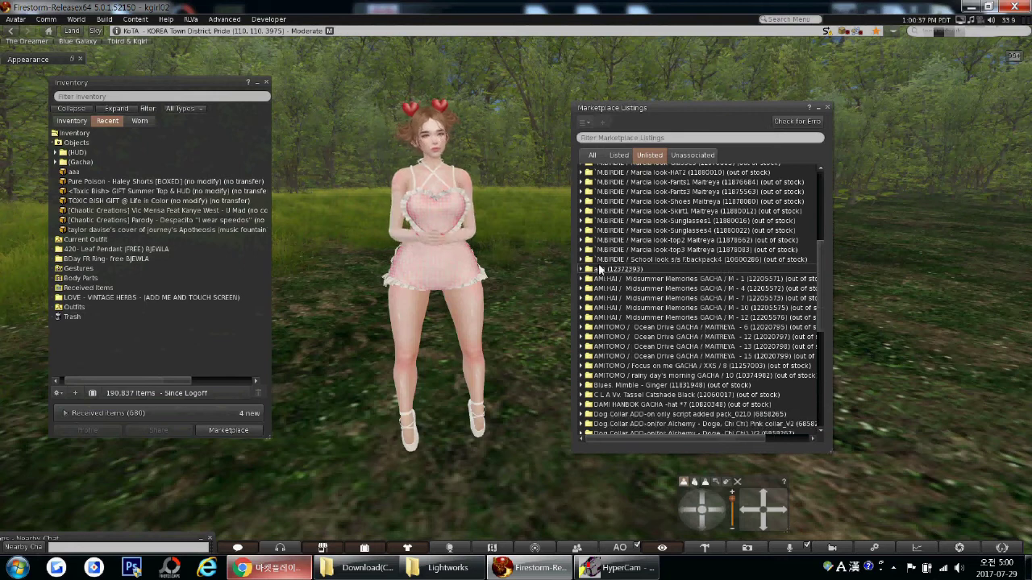
right_click(604, 270)
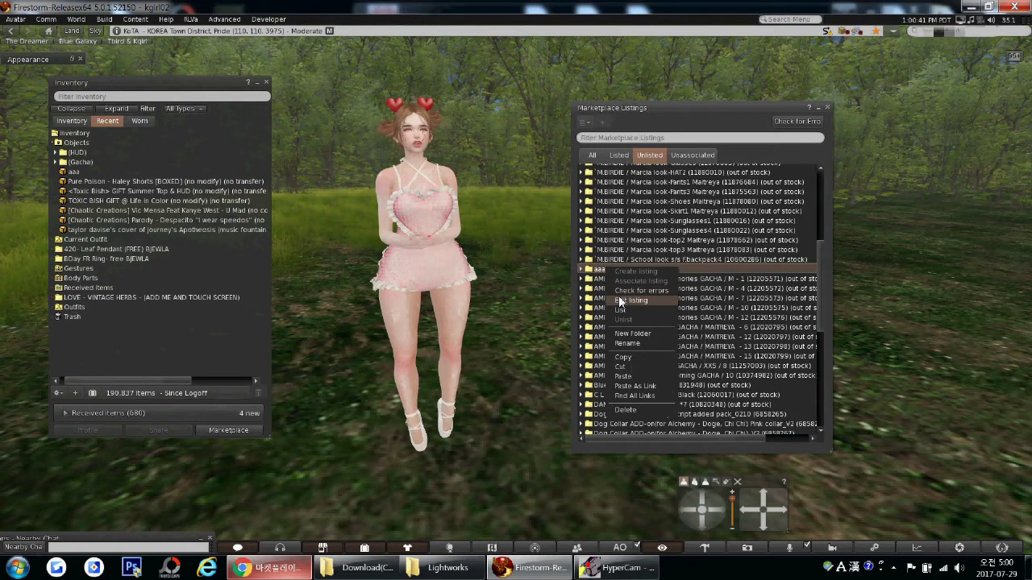
left_click(619, 300)
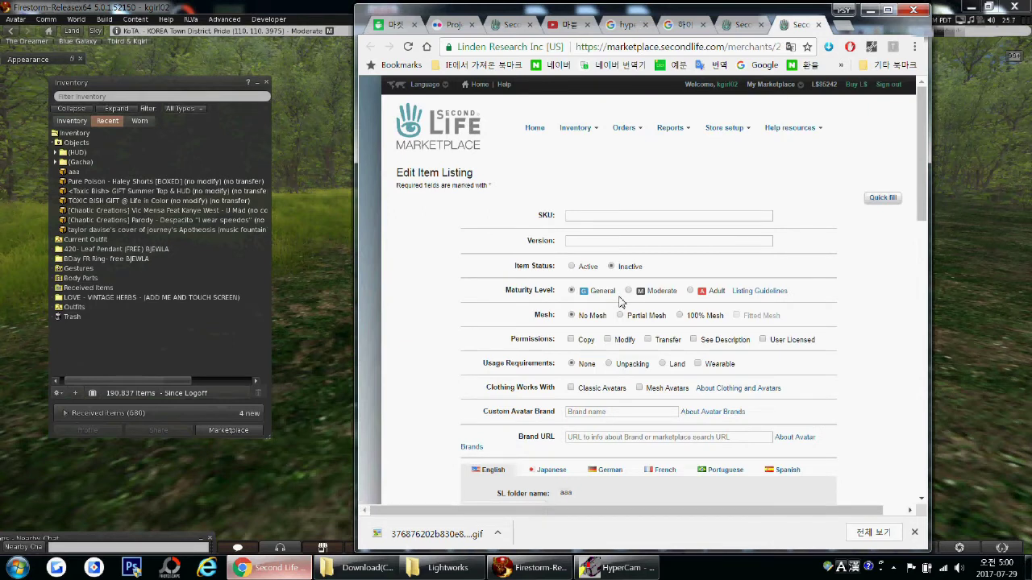
Set the listing's item status to Active and its mesh type to 100% Mesh
scroll(564, 210, "down", 1)
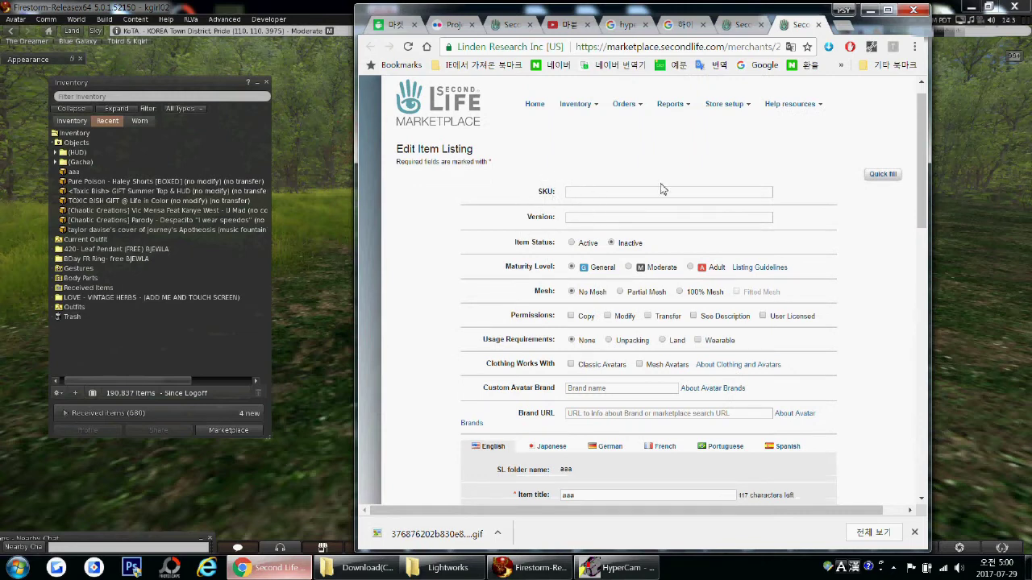
scroll(839, 222, "down", 1)
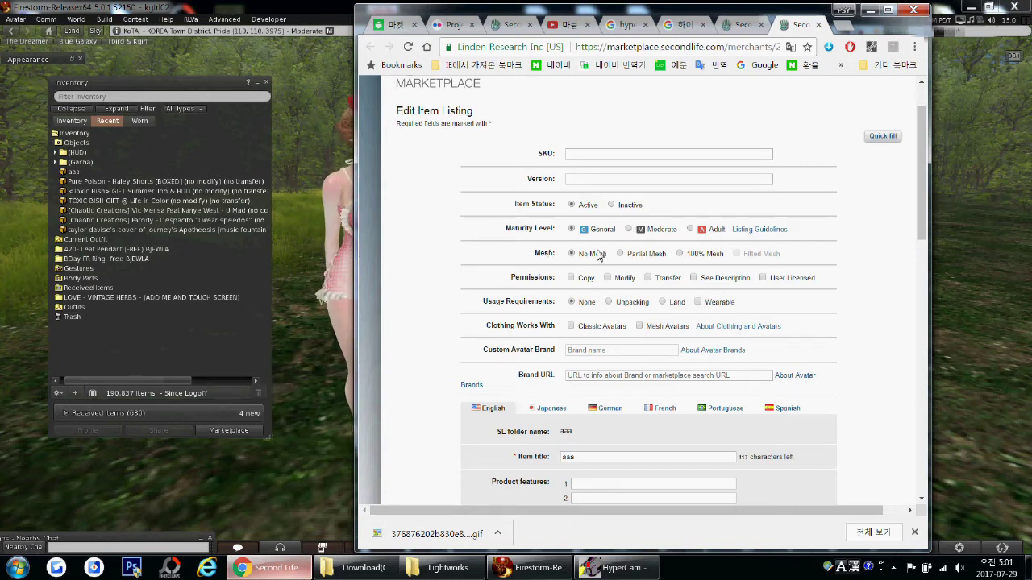
left_click(679, 255)
Replace the item title in the English section of the listing with bbb
left_click_drag(917, 226, 922, 299)
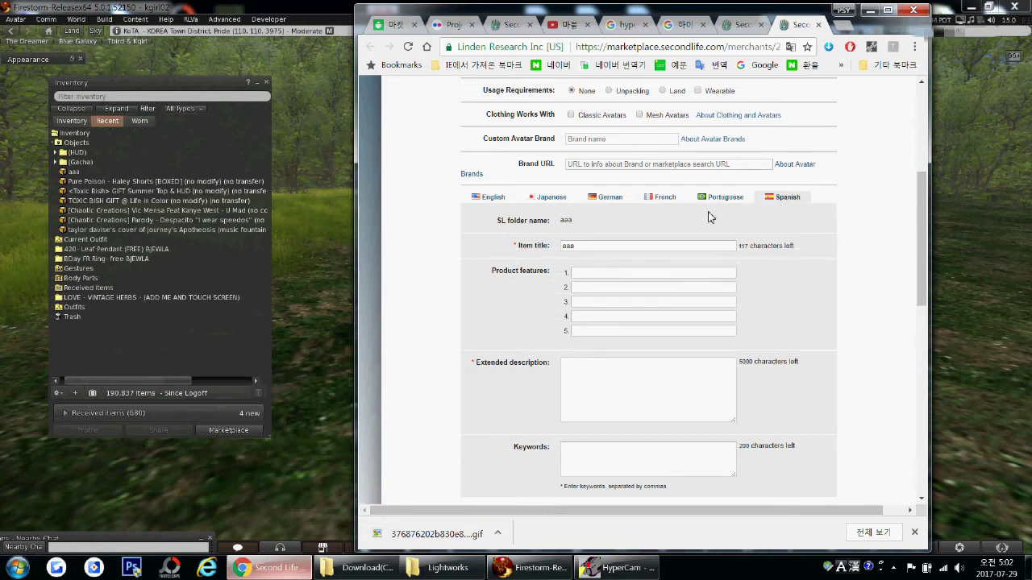
left_click(495, 199)
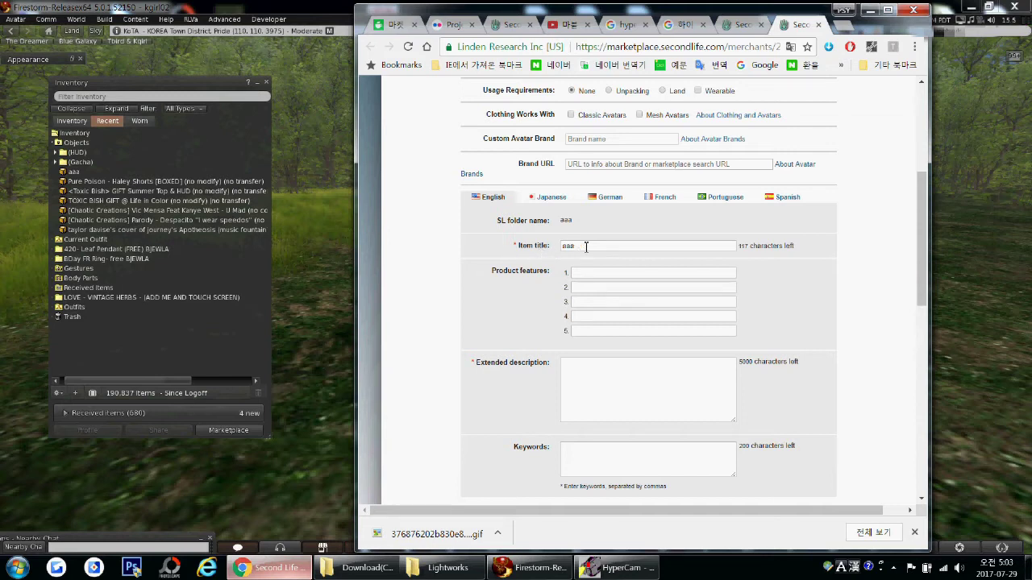
left_click_drag(586, 247, 545, 250)
type("bbb")
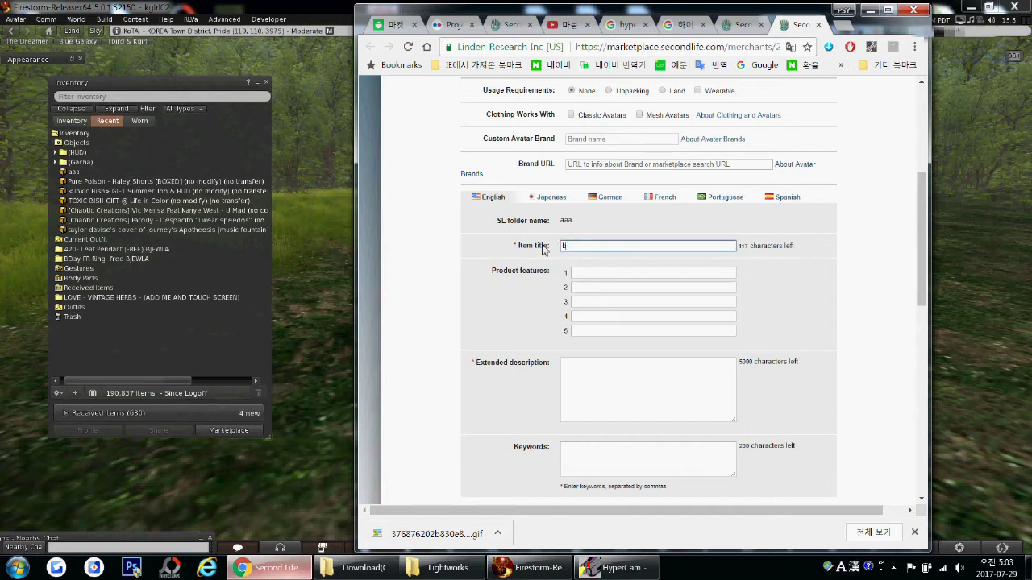
left_click(580, 273)
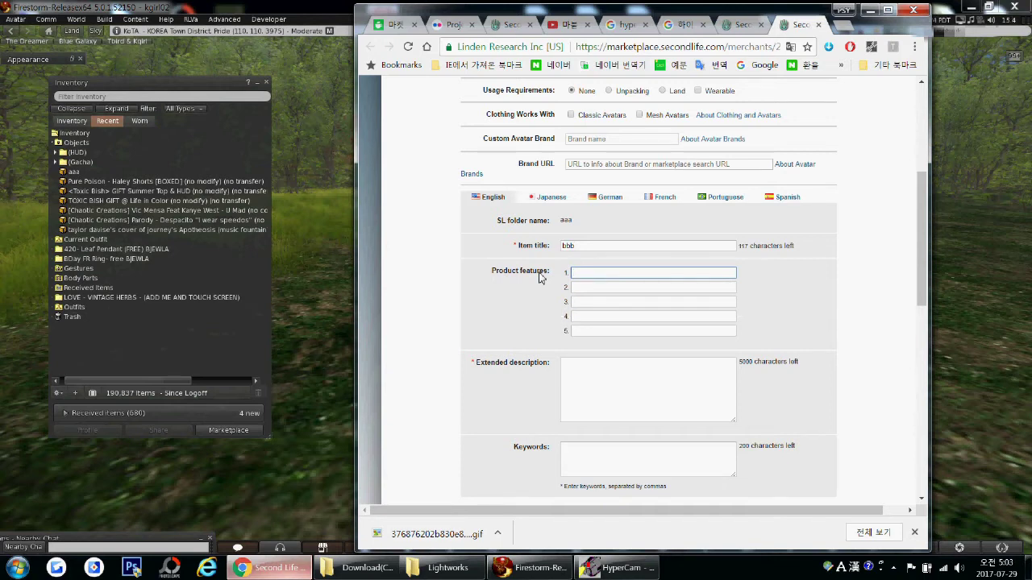
left_click(589, 287)
left_click(588, 301)
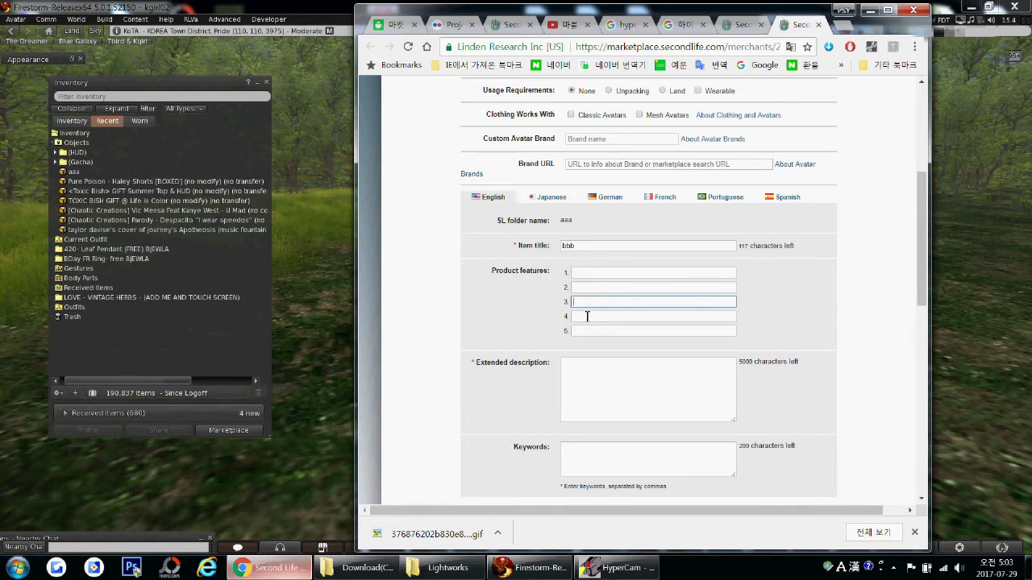
left_click(587, 316)
left_click(587, 331)
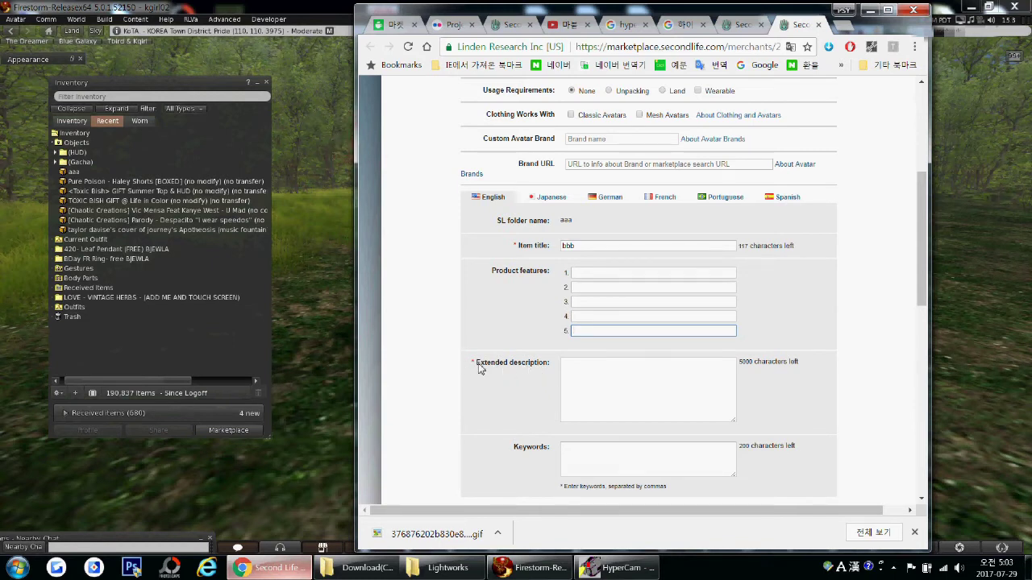
Copy the item title bbb into the extended description and enter "free gift" as the keywords
left_click(586, 367)
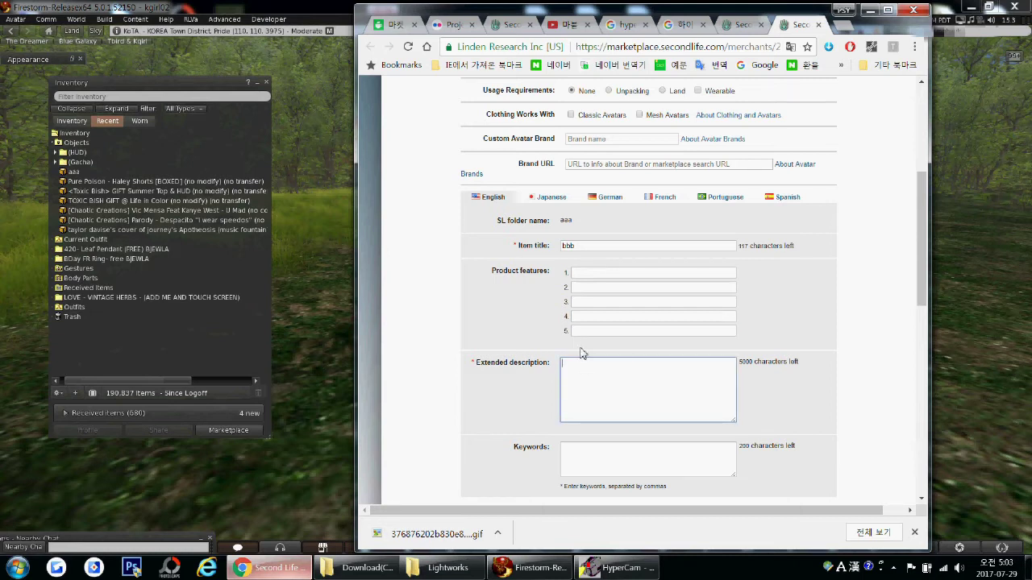
left_click_drag(589, 245, 557, 246)
right_click(567, 245)
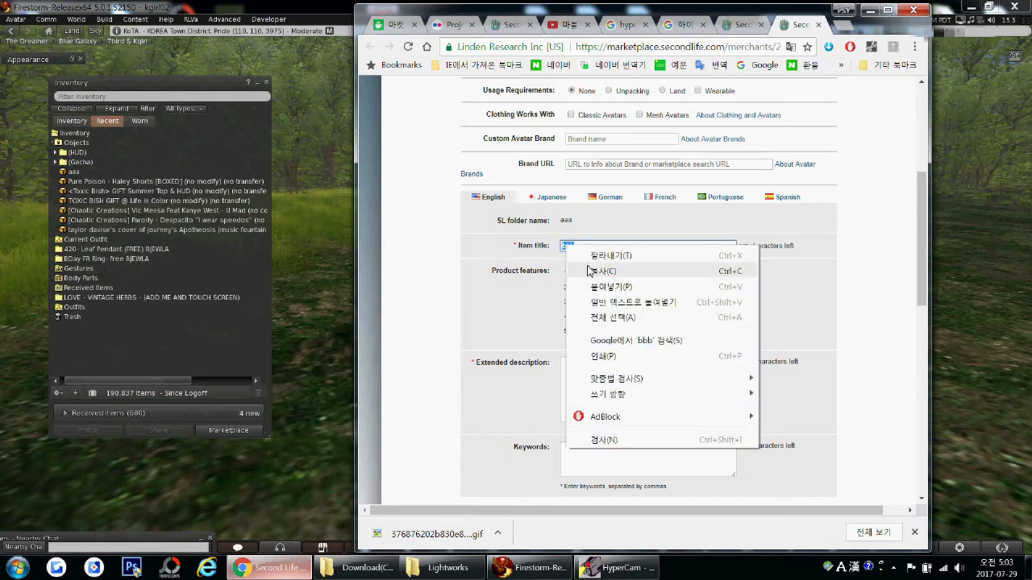
left_click(588, 269)
left_click(606, 382)
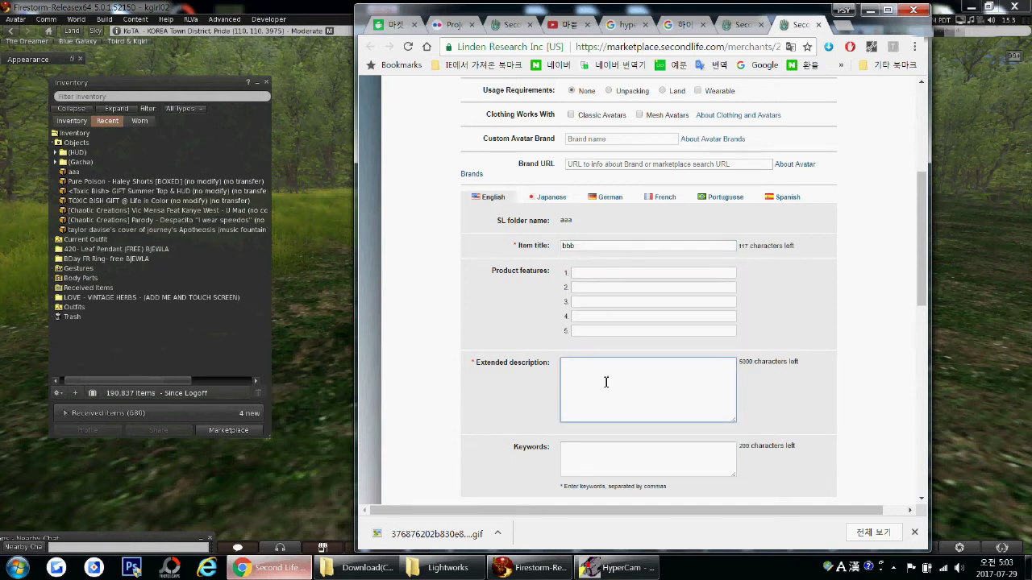
key("ctrl+v")
left_click(606, 457)
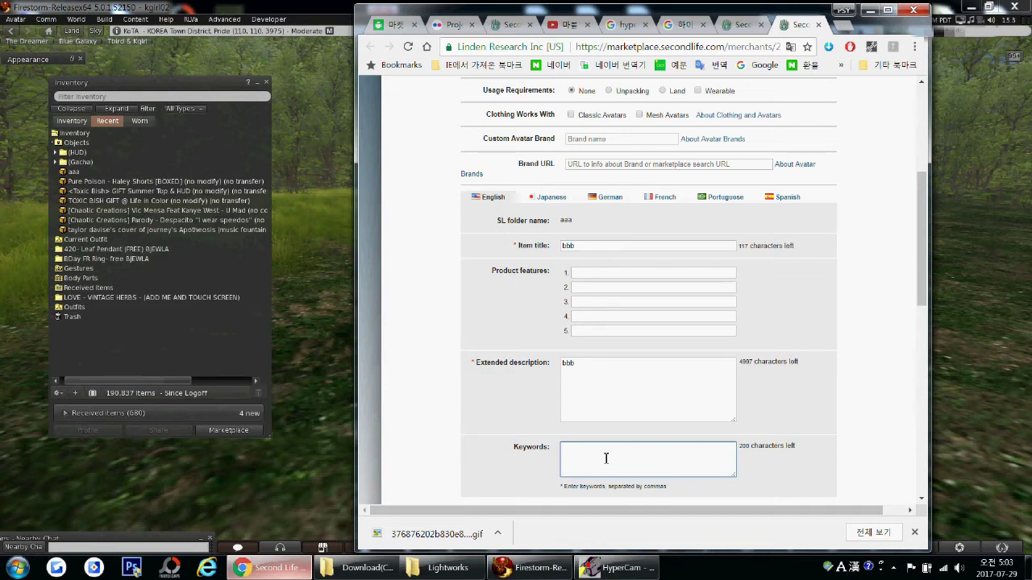
type("free gift")
Open the rezology Amunet hair product in the other marketplace tab and copy its category name, Women's Short Hair
left_click_drag(922, 234, 923, 283)
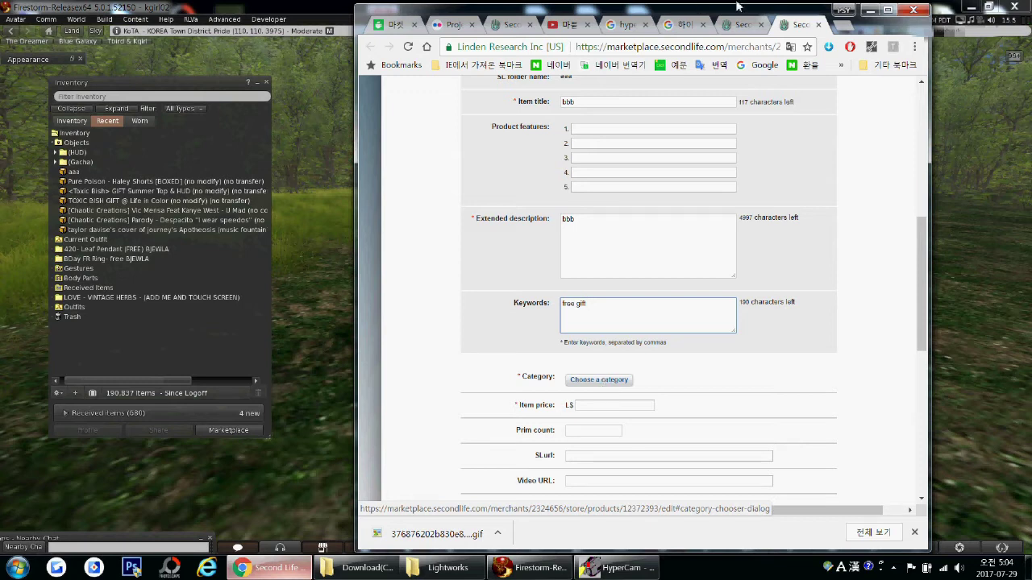
left_click(741, 25)
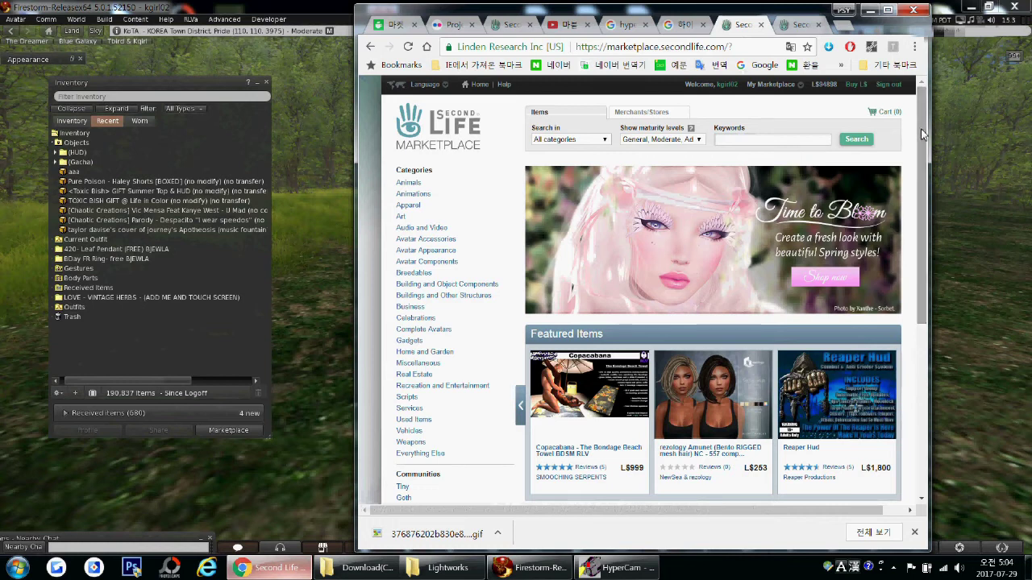
left_click(787, 139)
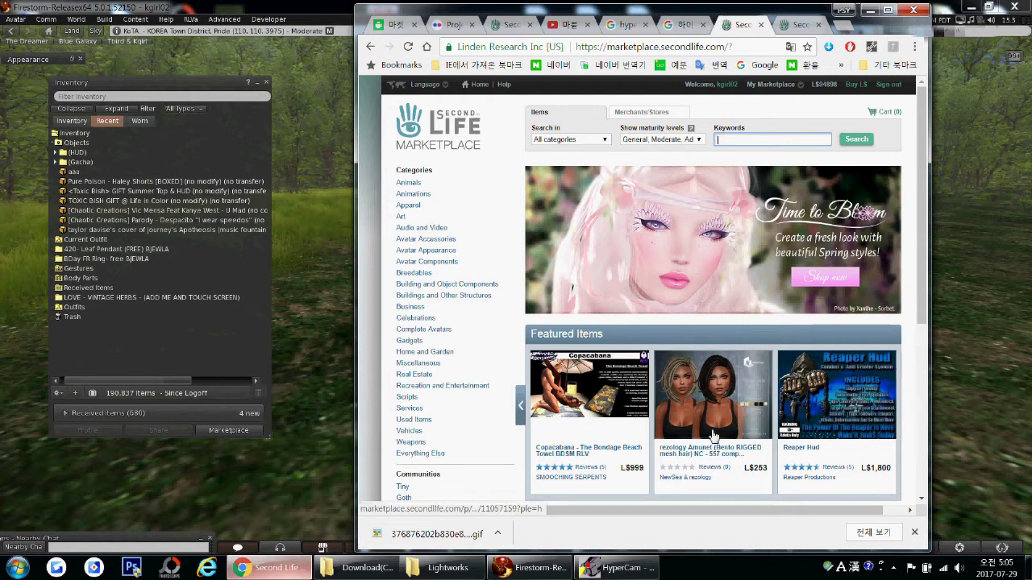
left_click(737, 395)
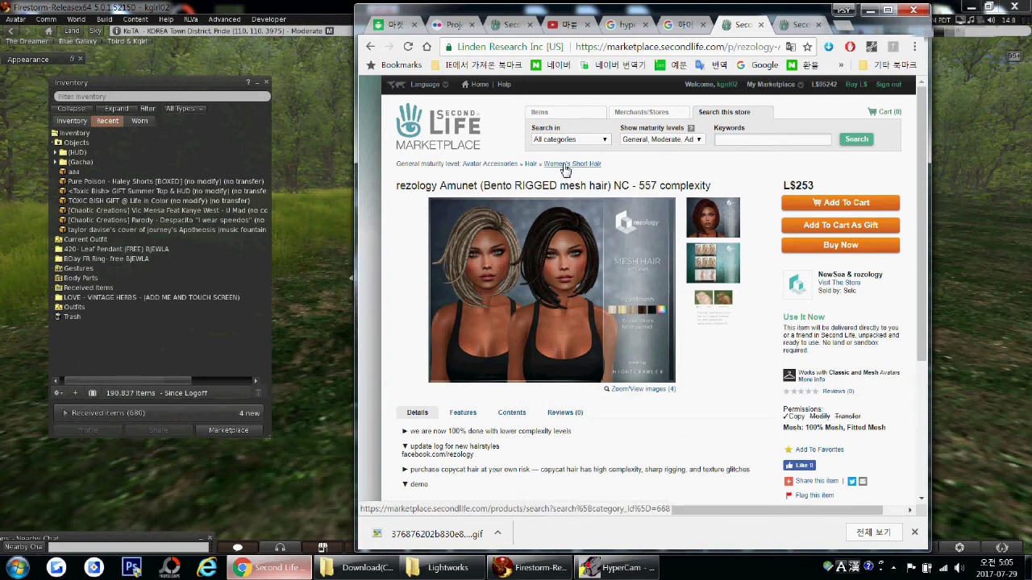
left_click_drag(616, 165, 552, 163)
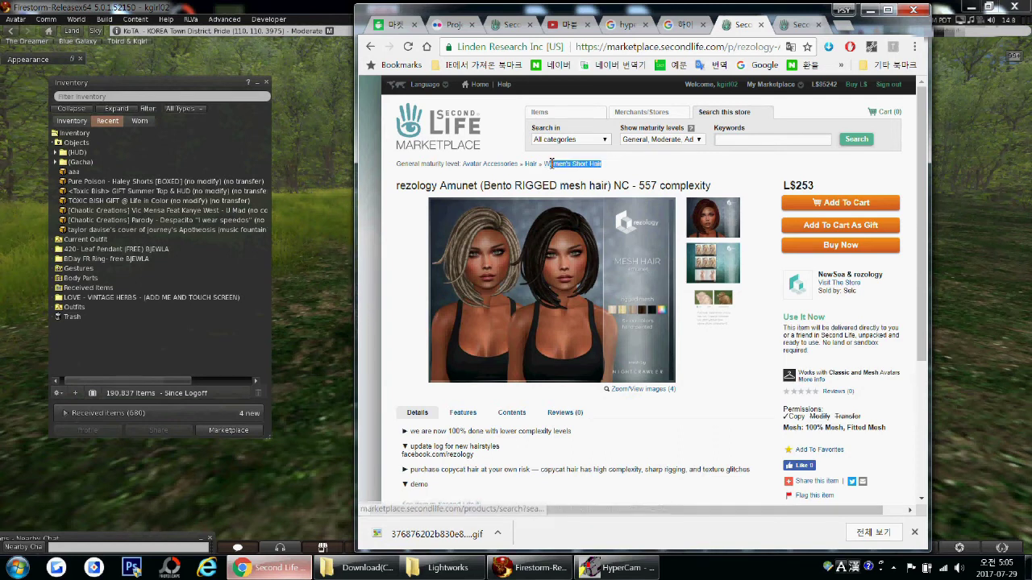
right_click(549, 164)
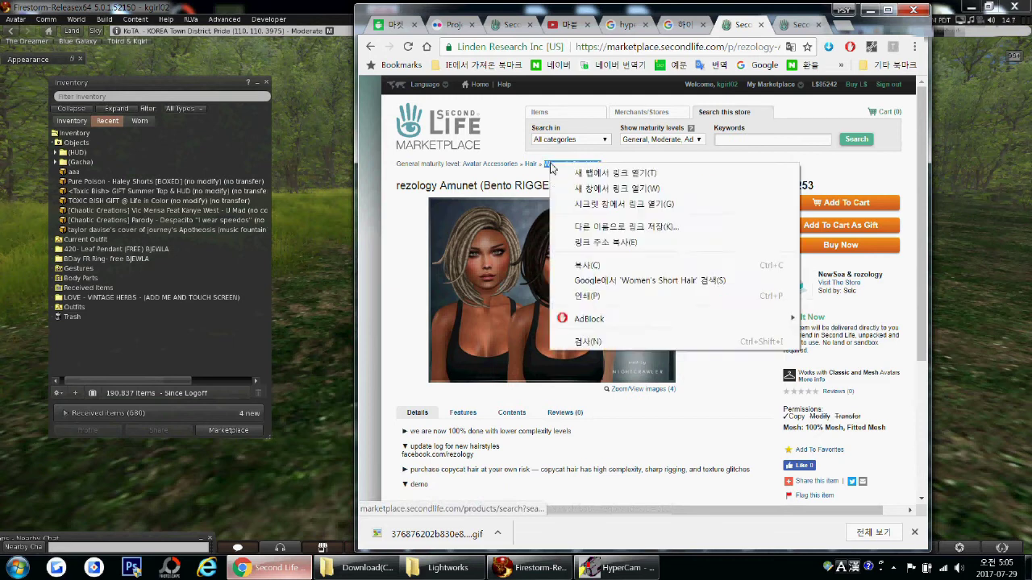
left_click(585, 263)
Search the listing's categories for Women's Short Hair and assign Avatar Accessories > Hair > Women's Short Hair
left_click(790, 29)
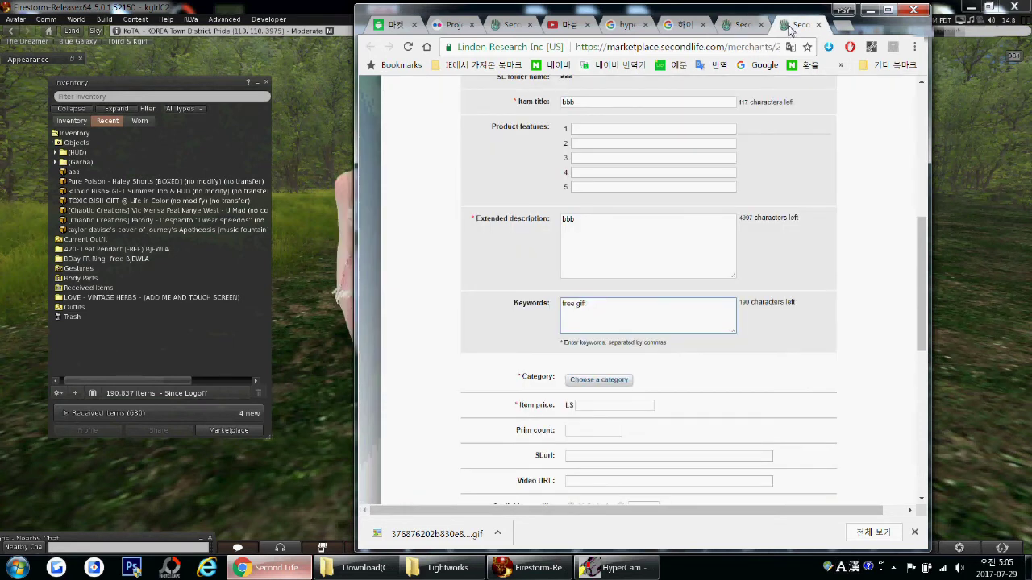
left_click(614, 382)
left_click(543, 172)
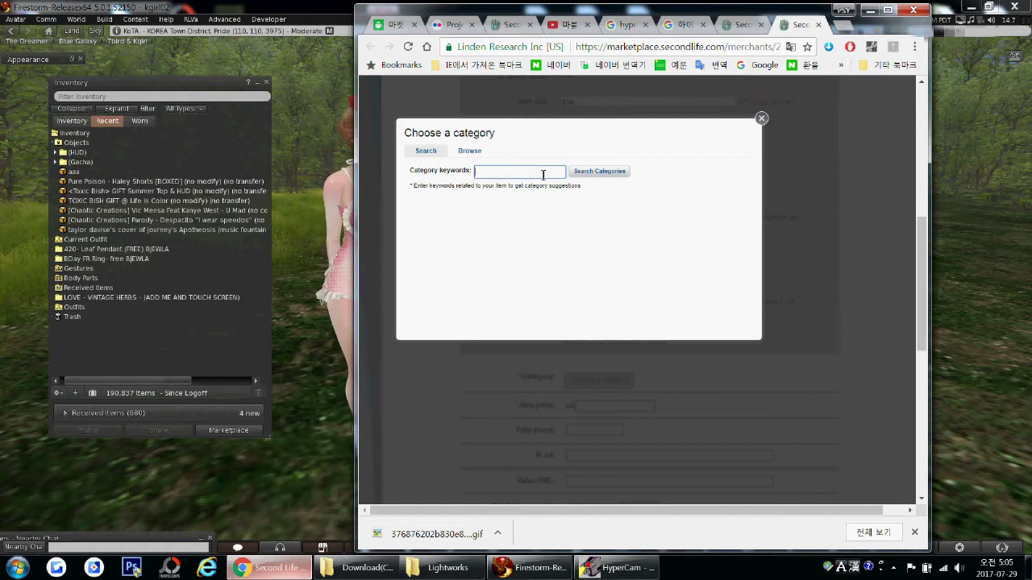
key("ctrl+v")
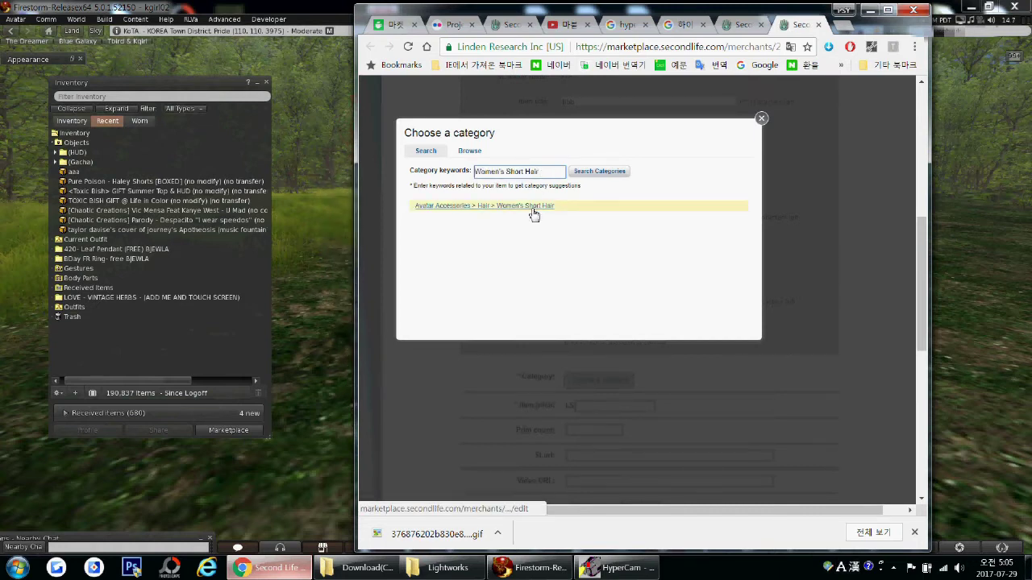
left_click(532, 214)
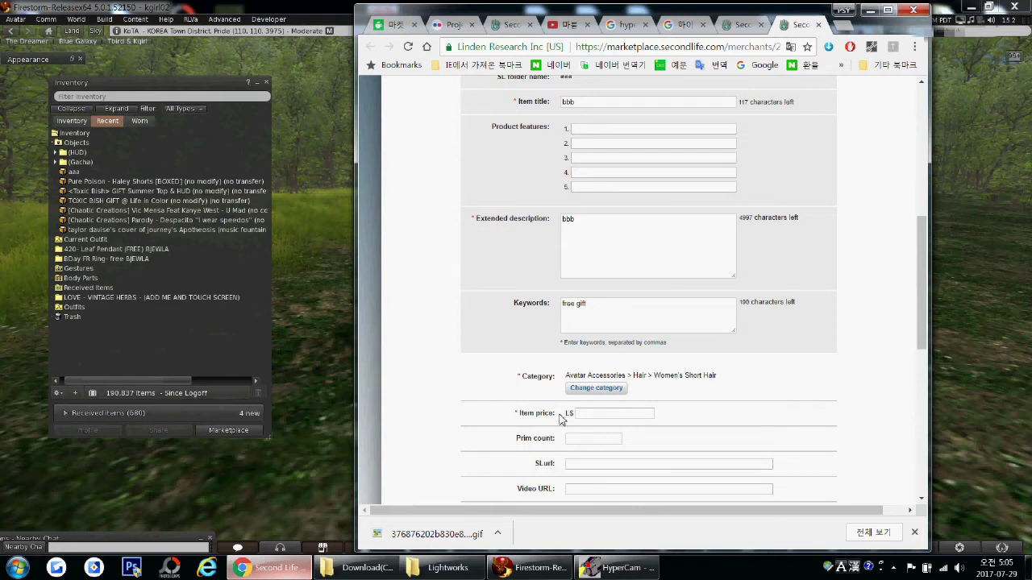
Set the item price to L$ 99
left_click(597, 416)
type("99")
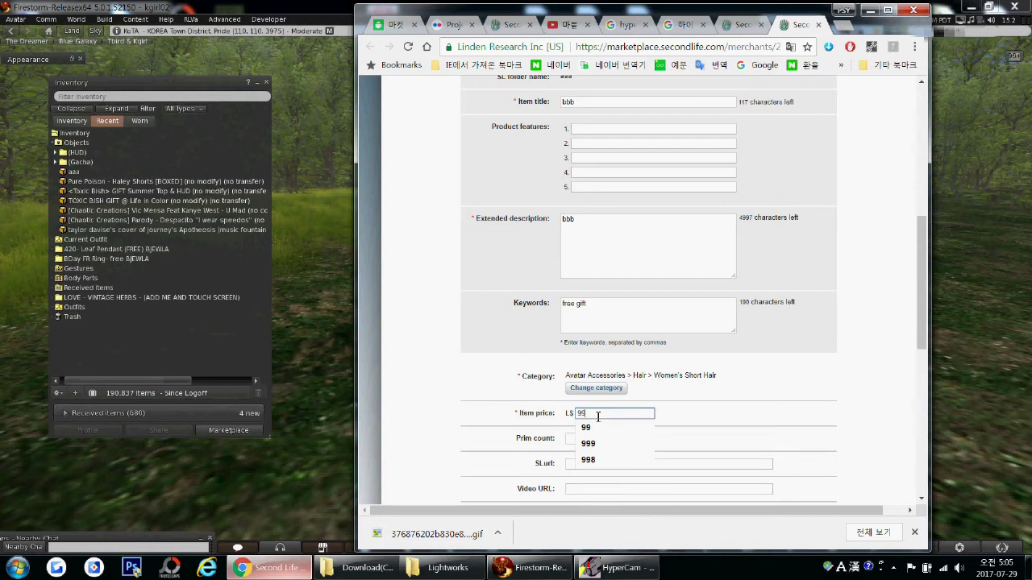
left_click(746, 418)
left_click(606, 441)
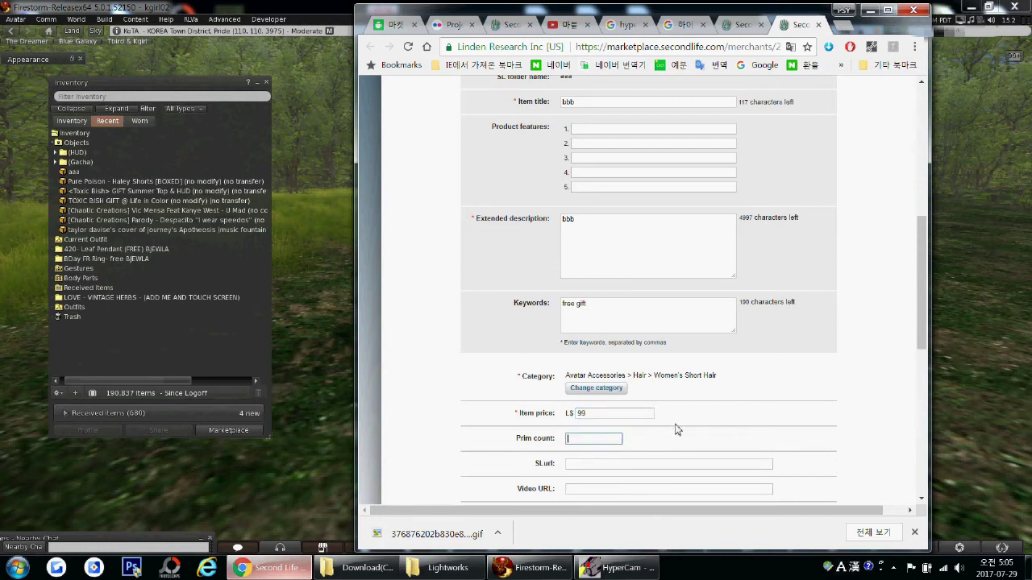
scroll(678, 429, "down", 3)
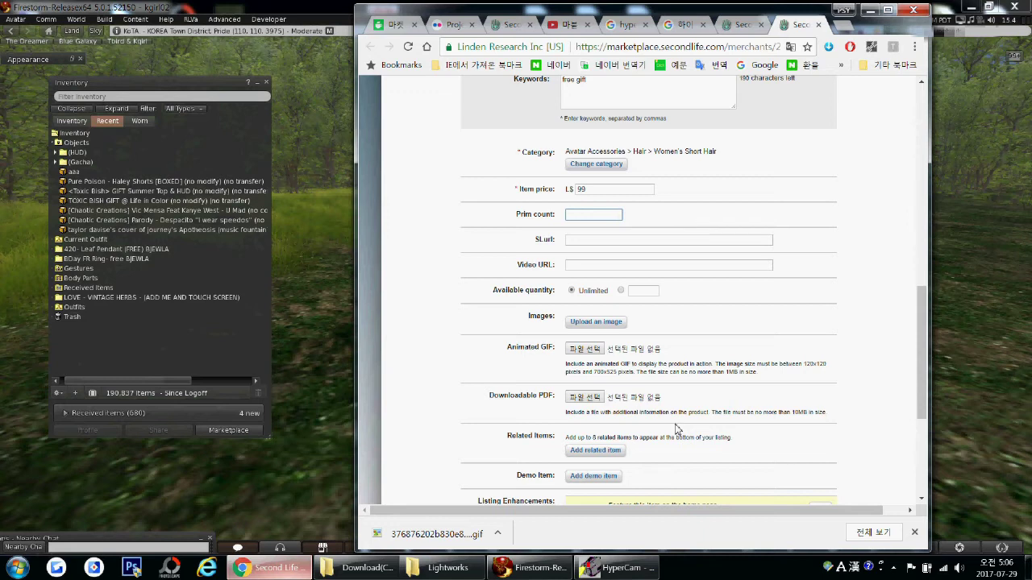
left_click(630, 241)
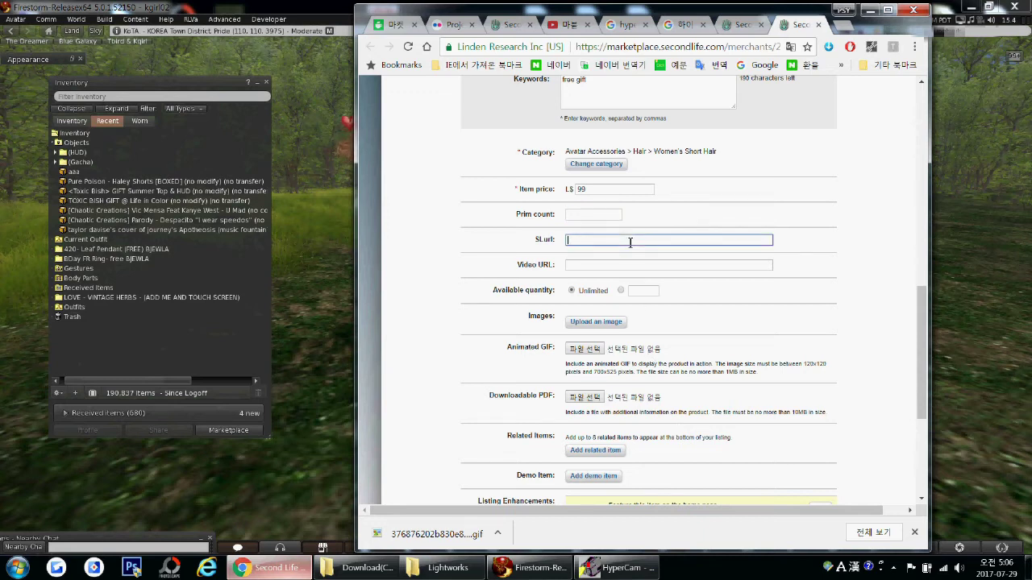